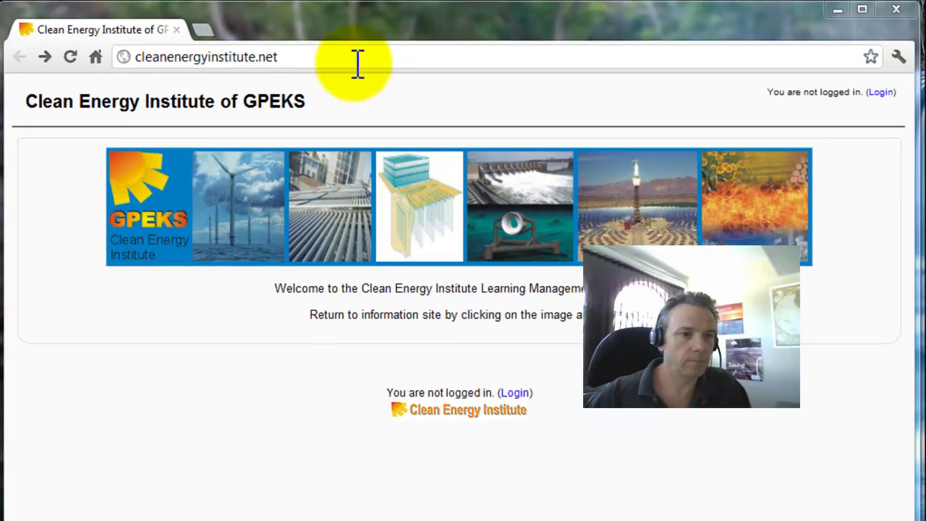
# Go to retscreen.net and view the site in English.
pyautogui.click(410, 62)
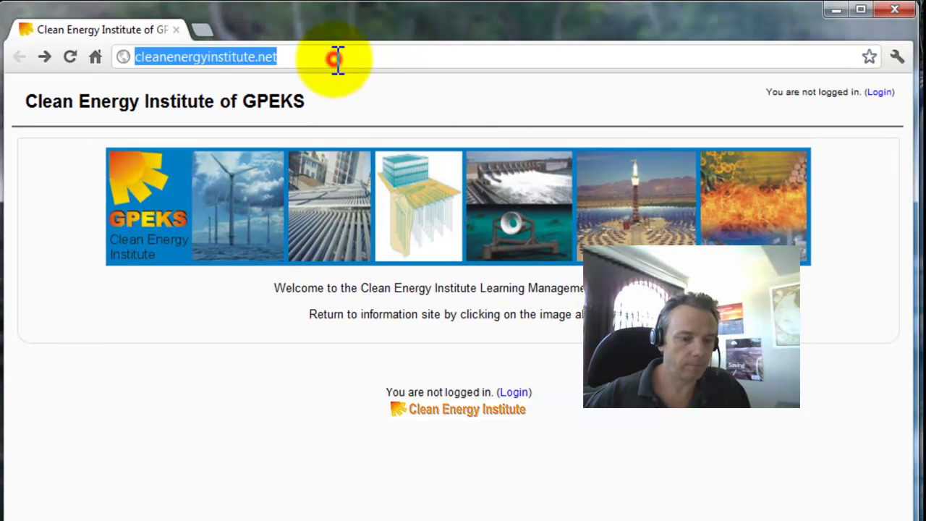
pyautogui.write('retscreen.net')
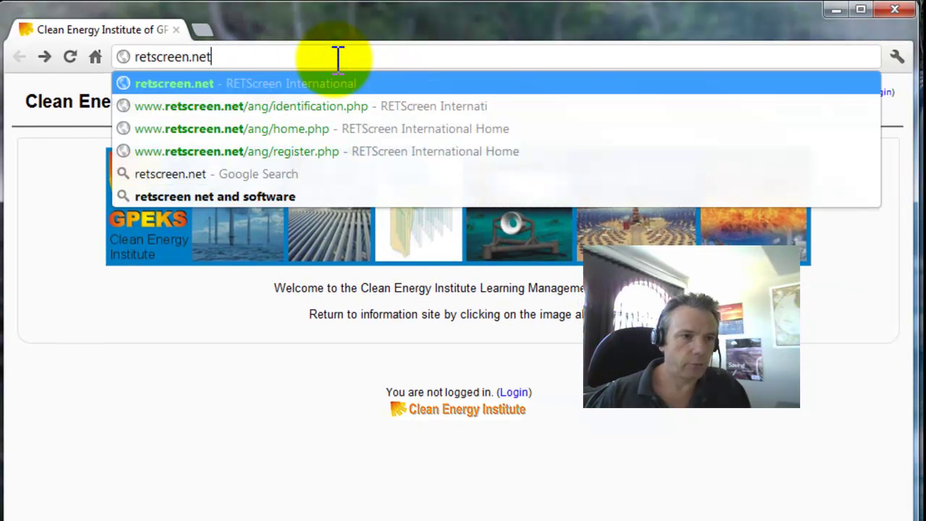
pyautogui.press('Return')
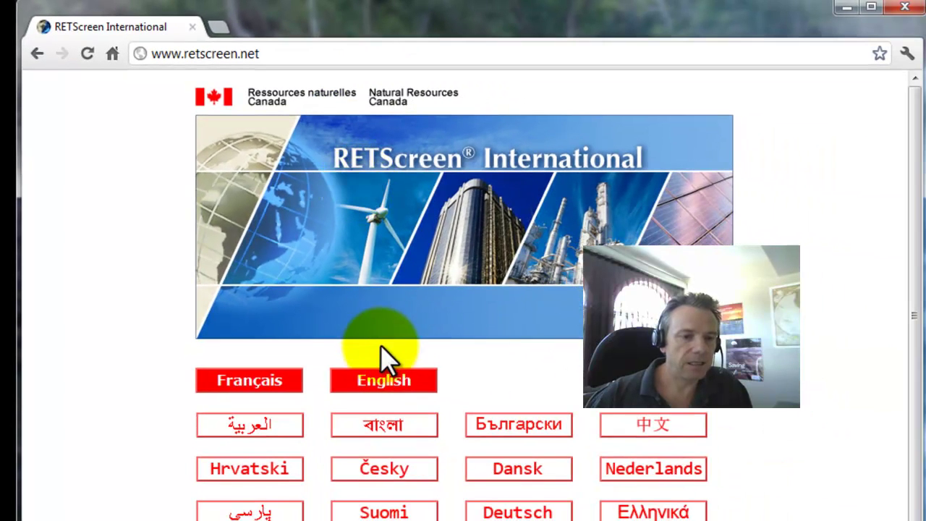
pyautogui.click(386, 381)
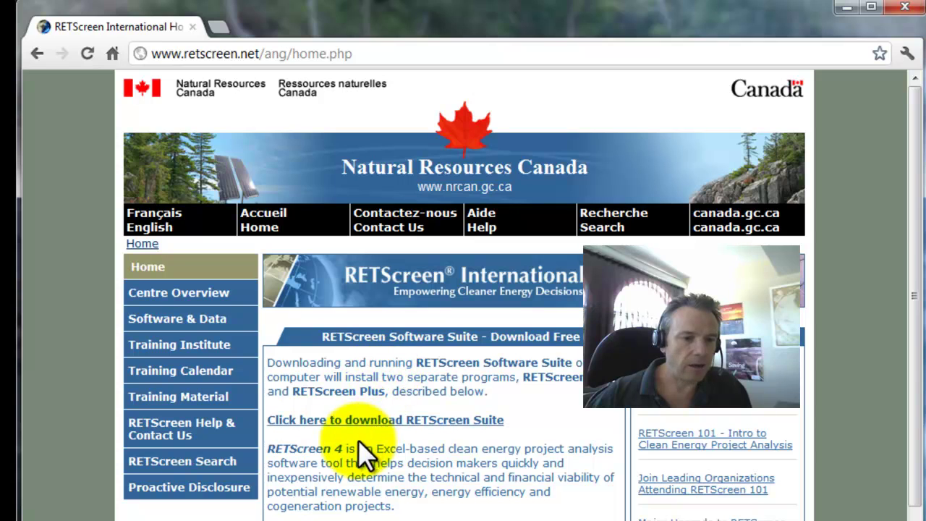
# Follow the RETScreen Suite download link through to the registration form and scroll down it.
pyautogui.click(385, 426)
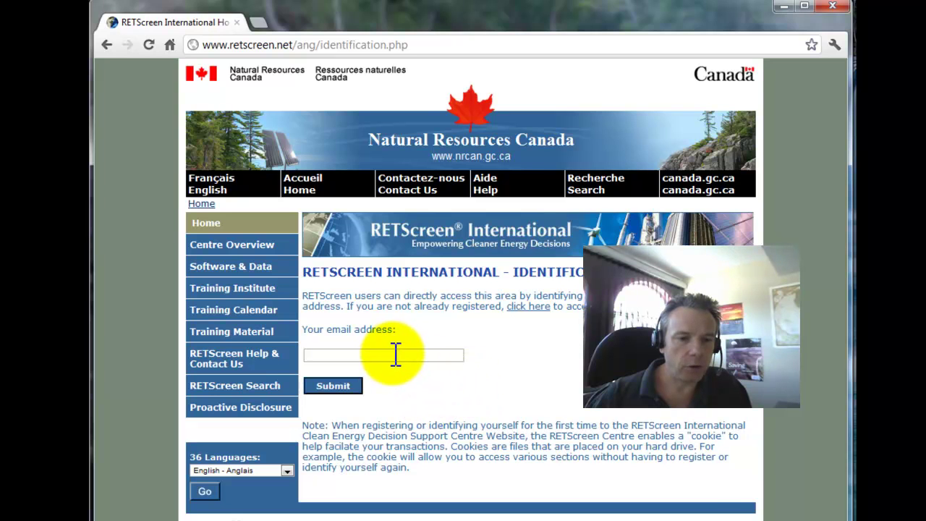
pyautogui.click(528, 307)
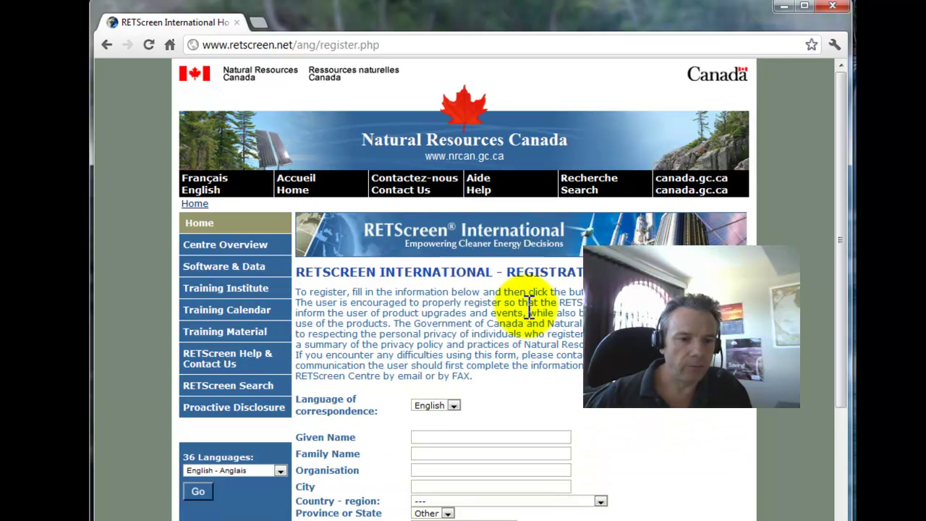
pyautogui.moveTo(837, 227); pyautogui.dragTo(837, 293)
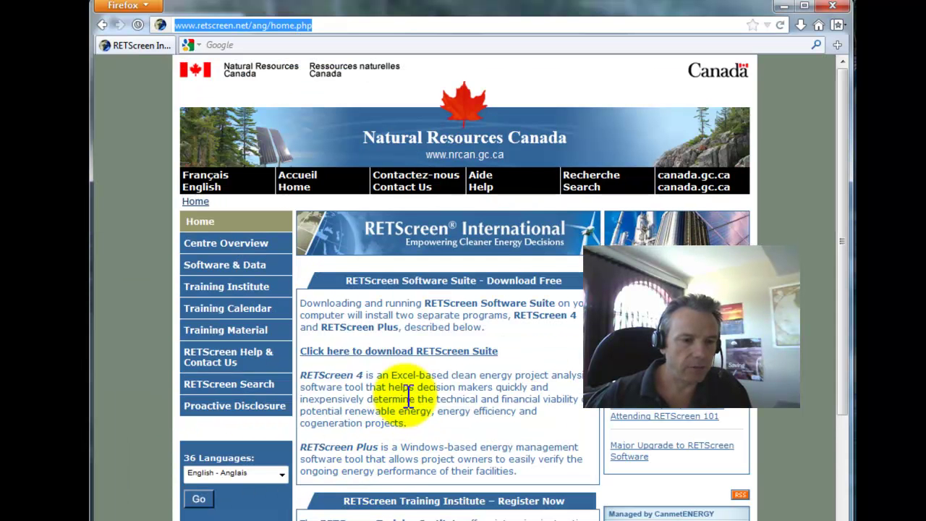
# Save the 114 MB RETScreenSuite.exe installer and select the finished download in the Downloads list.
pyautogui.click(411, 352)
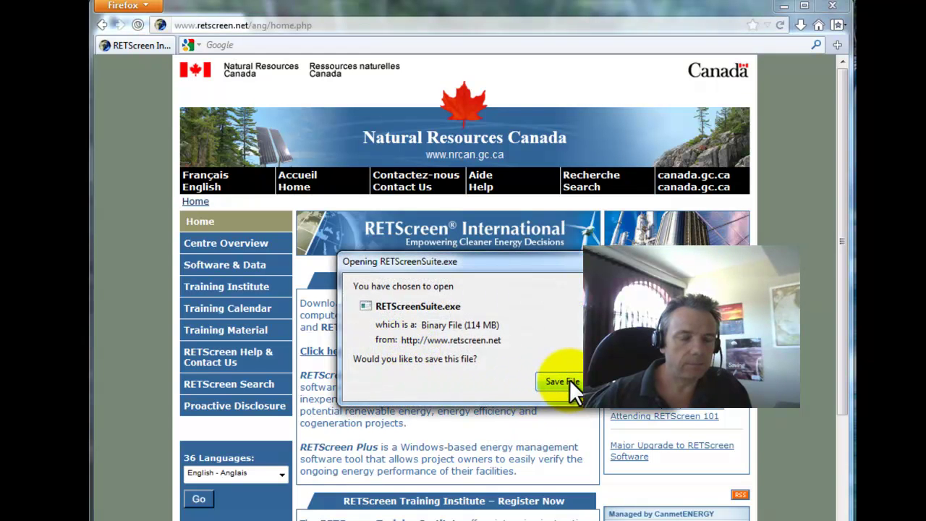
pyautogui.click(565, 377)
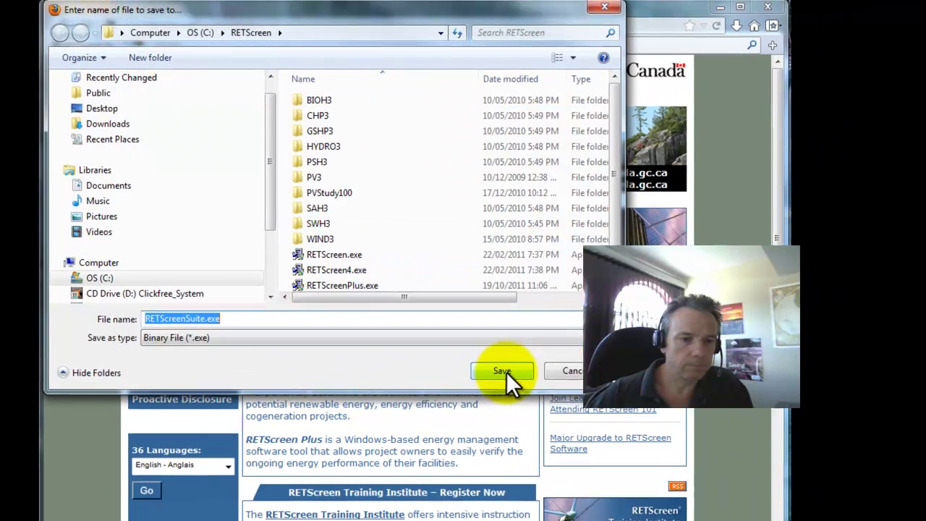
pyautogui.click(504, 370)
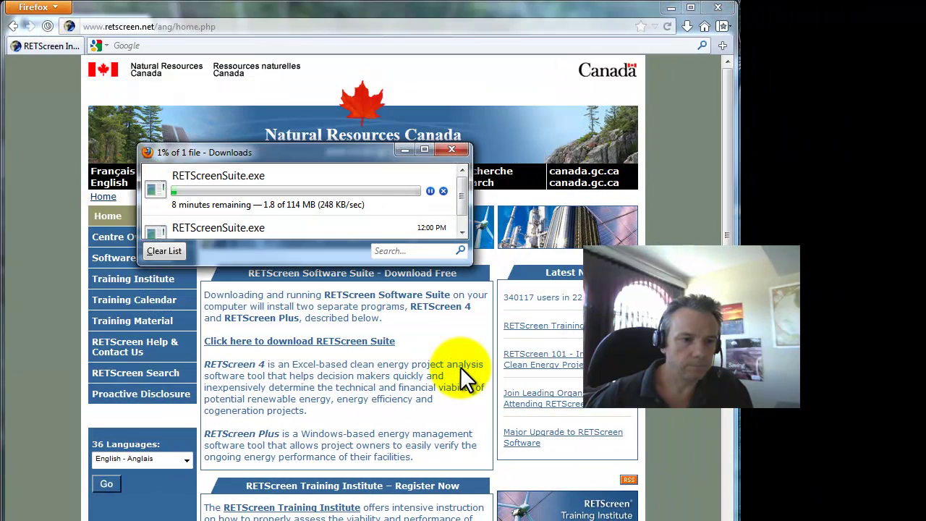
pyautogui.moveTo(470, 263); pyautogui.dragTo(470, 243)
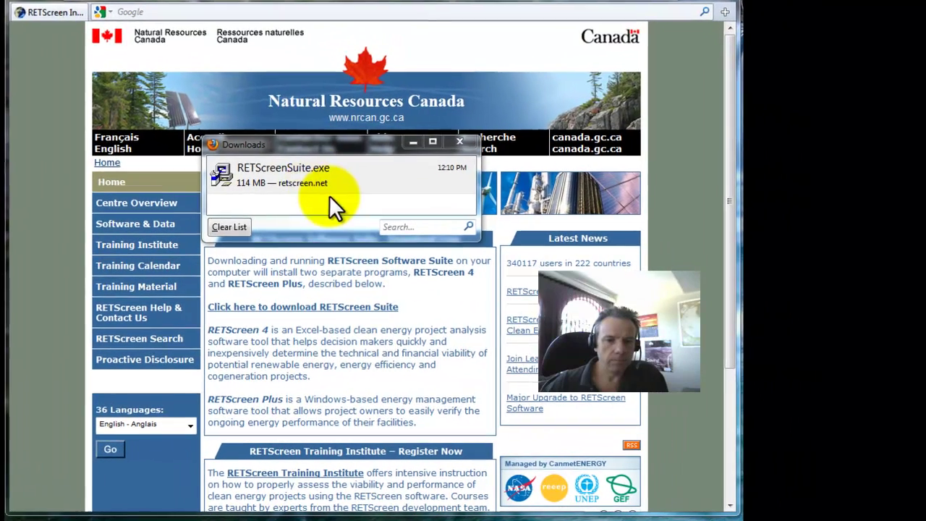
pyautogui.click(408, 197)
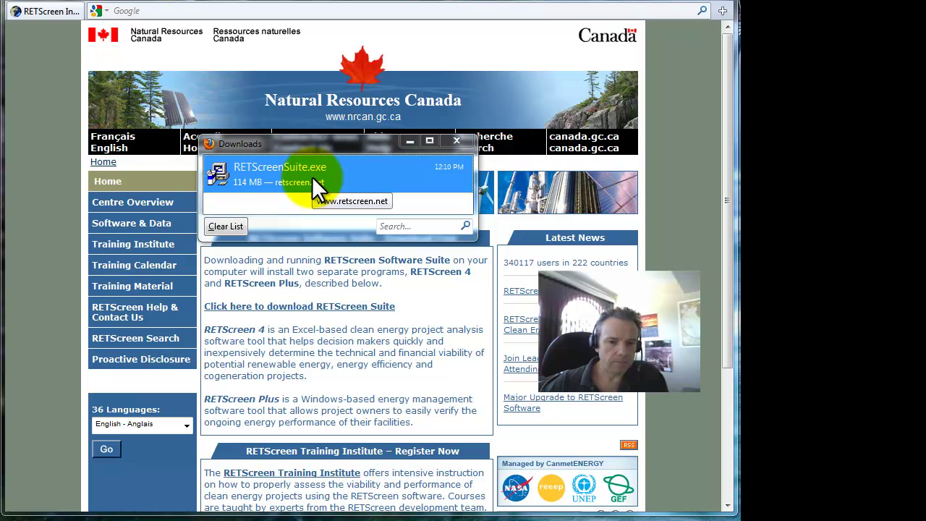
# Run RETScreenSuite.exe, choose English as the setup language, and bring the Welcome page into view.
pyautogui.doubleClick(312, 176)
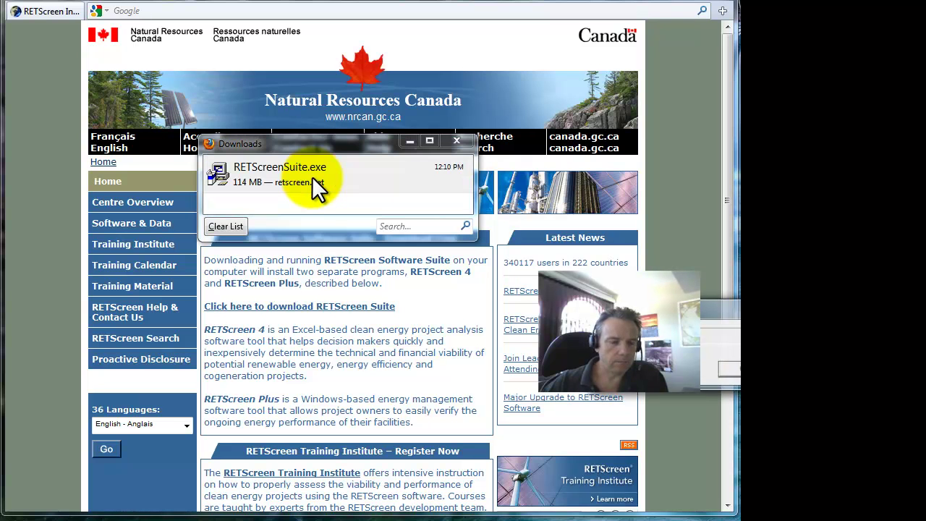
pyautogui.moveTo(663, 306); pyautogui.dragTo(325, 272)
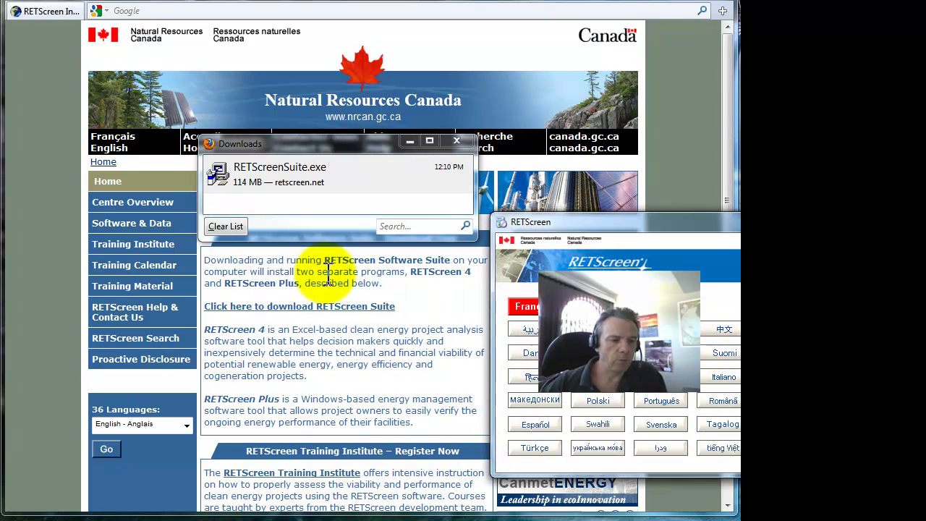
pyautogui.moveTo(727, 224); pyautogui.dragTo(400, 236)
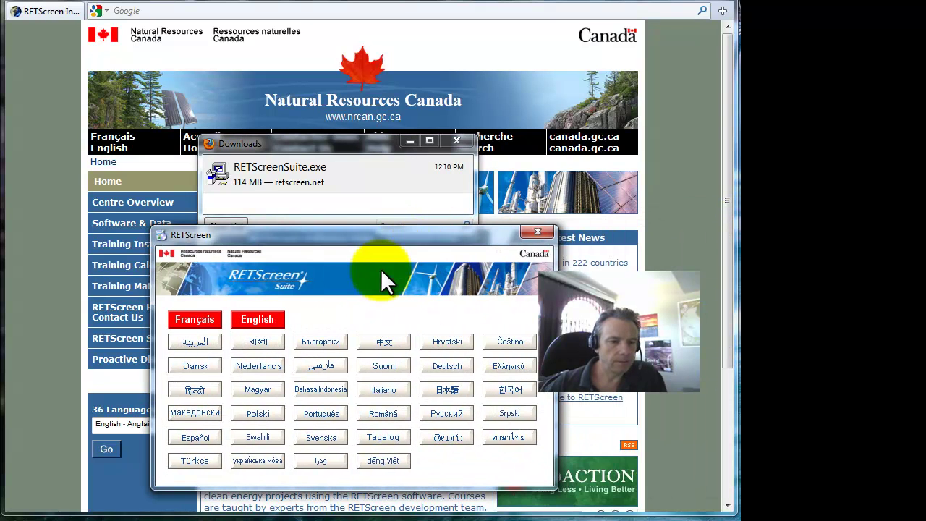
pyautogui.click(253, 318)
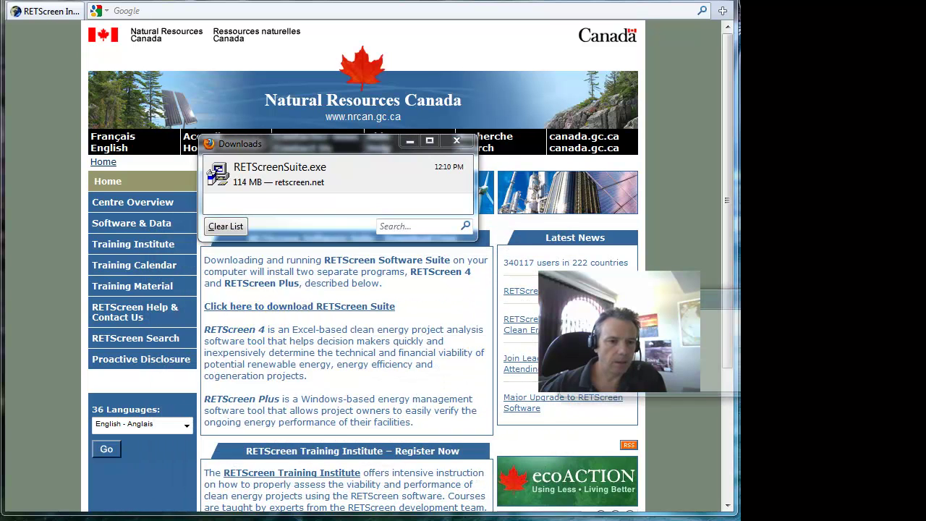
pyautogui.moveTo(683, 219); pyautogui.dragTo(330, 129)
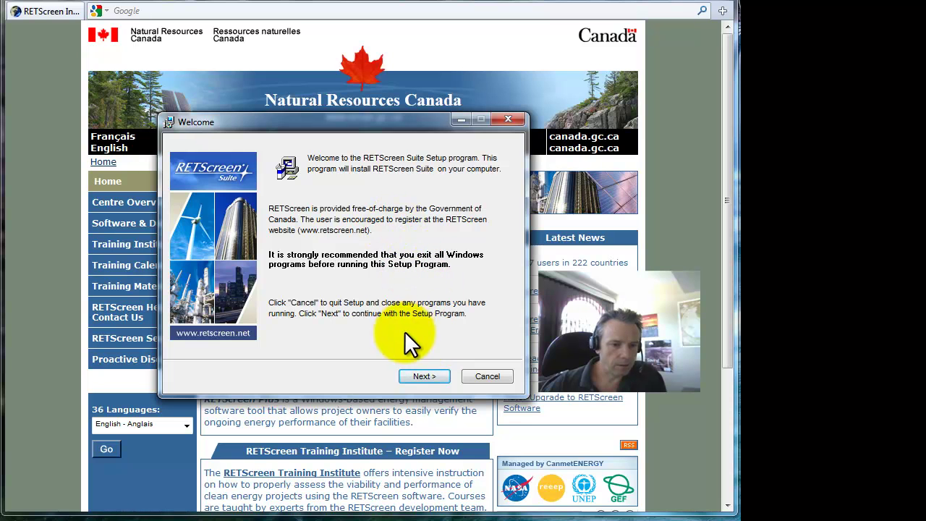
# Accept the license, install into C:\Program Files (x86)\RETScreen\, finish, and close the Downloads window.
pyautogui.click(423, 375)
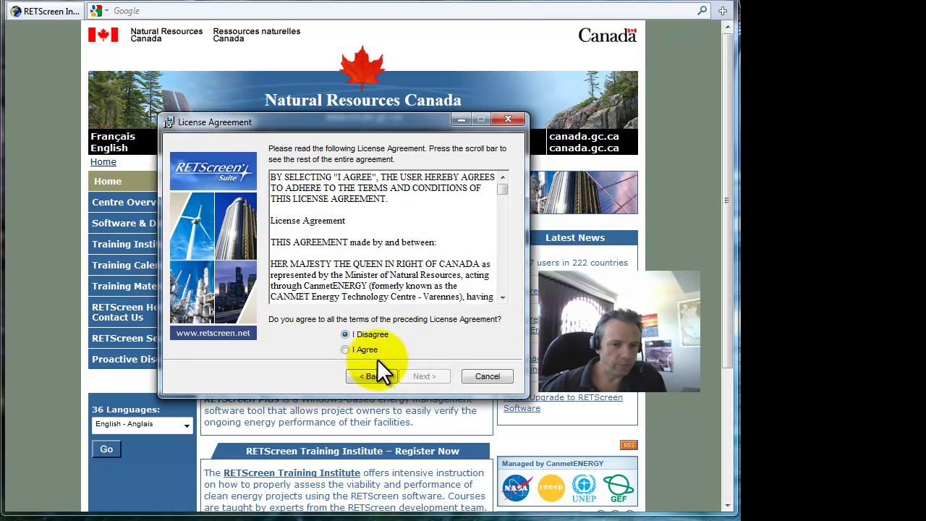
pyautogui.click(350, 349)
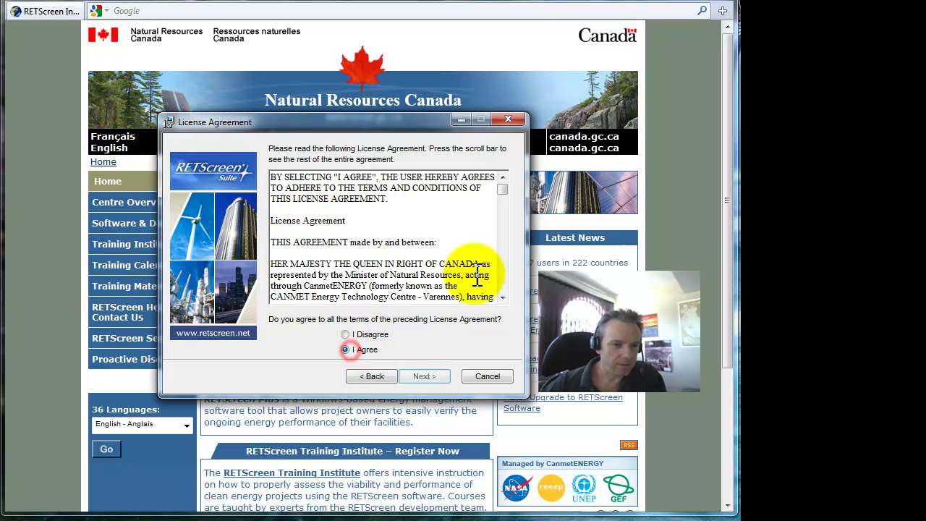
pyautogui.moveTo(506, 186); pyautogui.dragTo(502, 281)
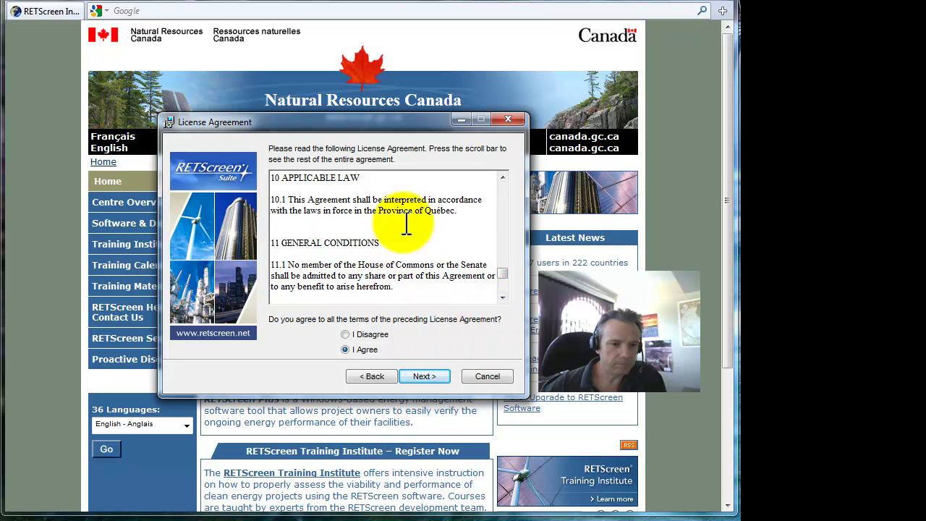
pyautogui.click(428, 376)
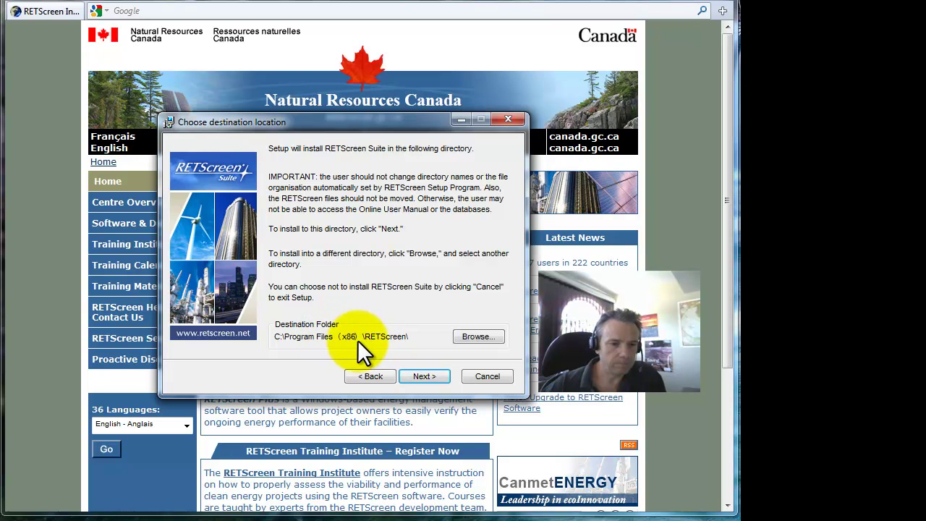
pyautogui.click(424, 376)
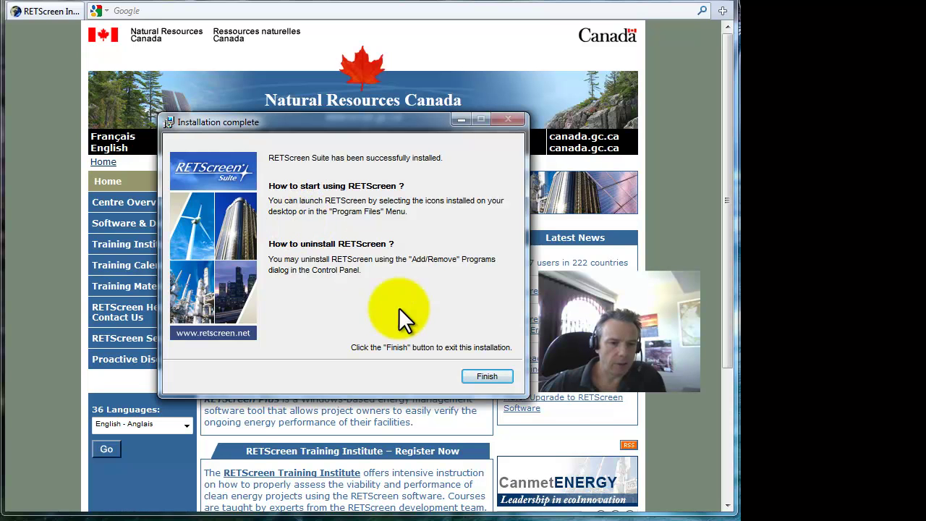
pyautogui.click(481, 374)
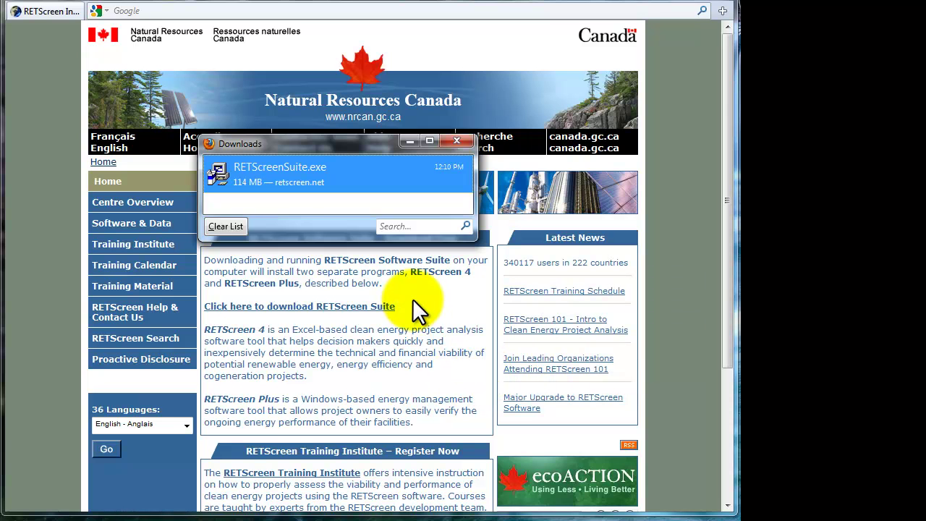
pyautogui.hotkey('ctrl', 'w')
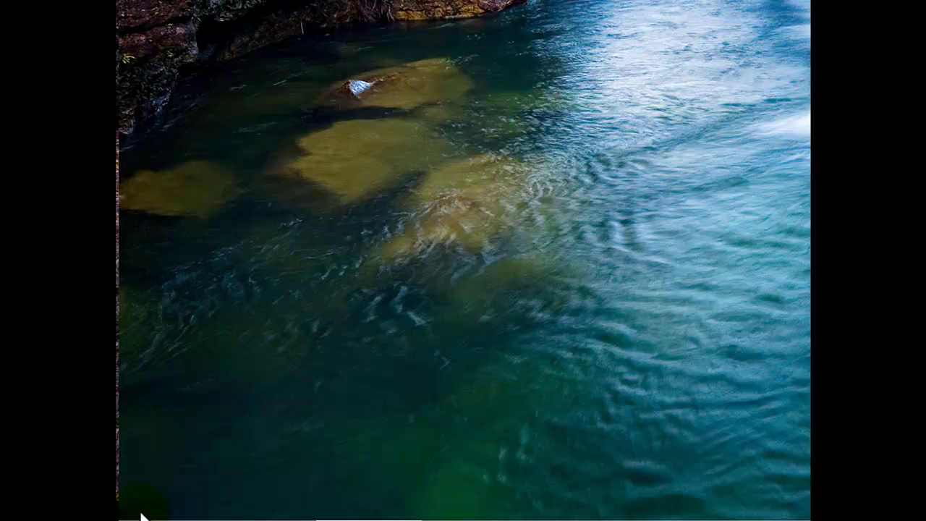
# Pin RETScreen 4 from All Programs > RETScreen International to the Start menu.
pyautogui.click(135, 511)
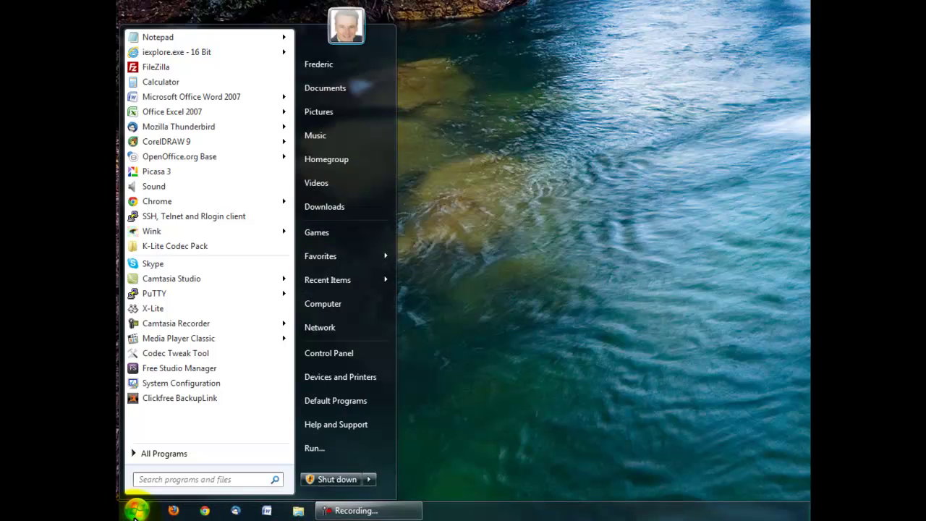
pyautogui.moveTo(171, 453)
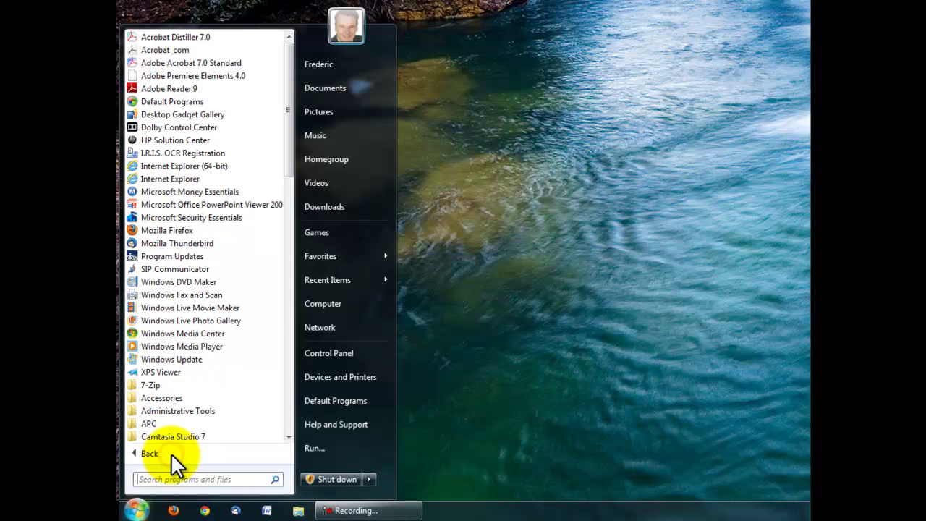
pyautogui.moveTo(288, 152); pyautogui.dragTo(283, 393)
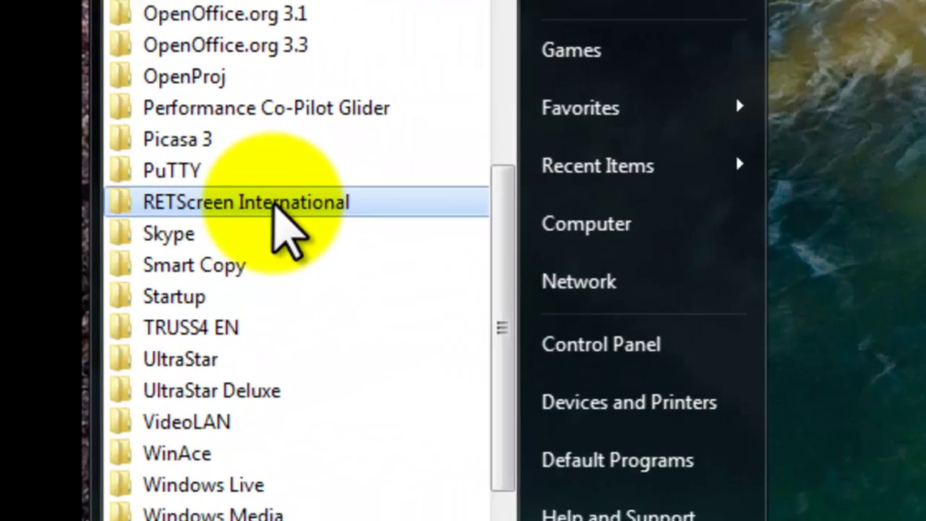
pyautogui.click(208, 281)
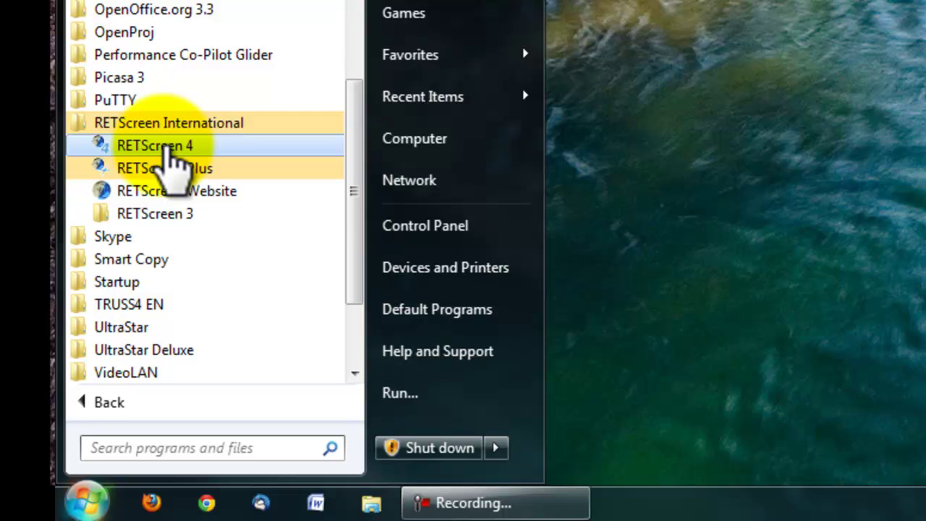
pyautogui.moveTo(171, 146); pyautogui.dragTo(89, 493)
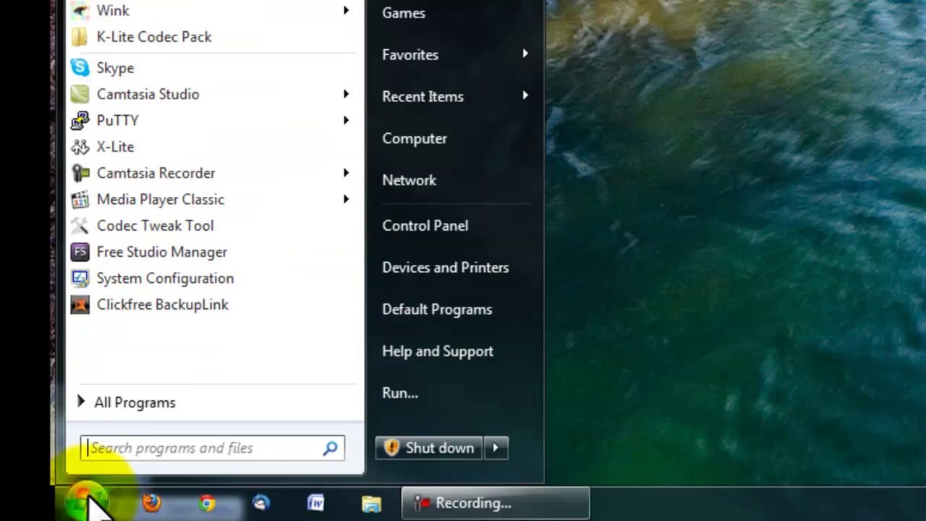
# Launch RETScreen 4 in Excel from its pinned Start menu entry.
pyautogui.click(89, 495)
pyautogui.click(87, 501)
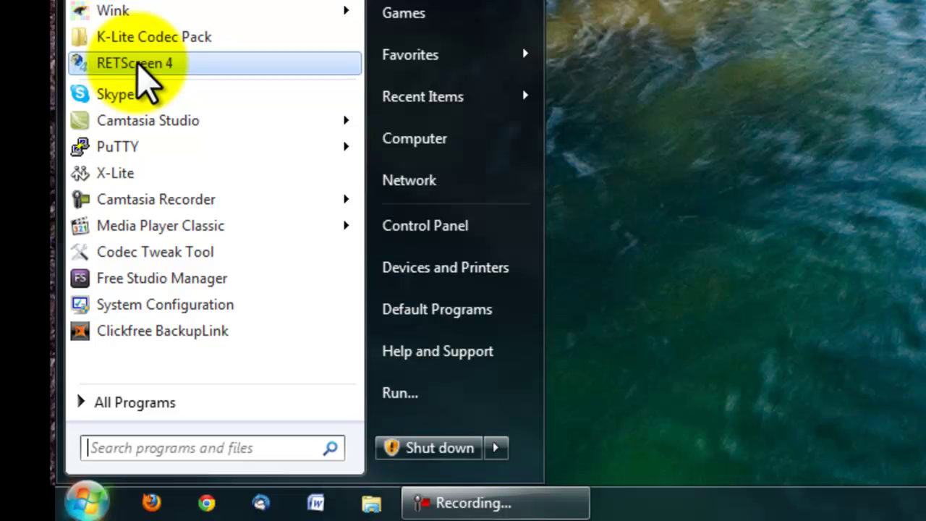
pyautogui.click(138, 68)
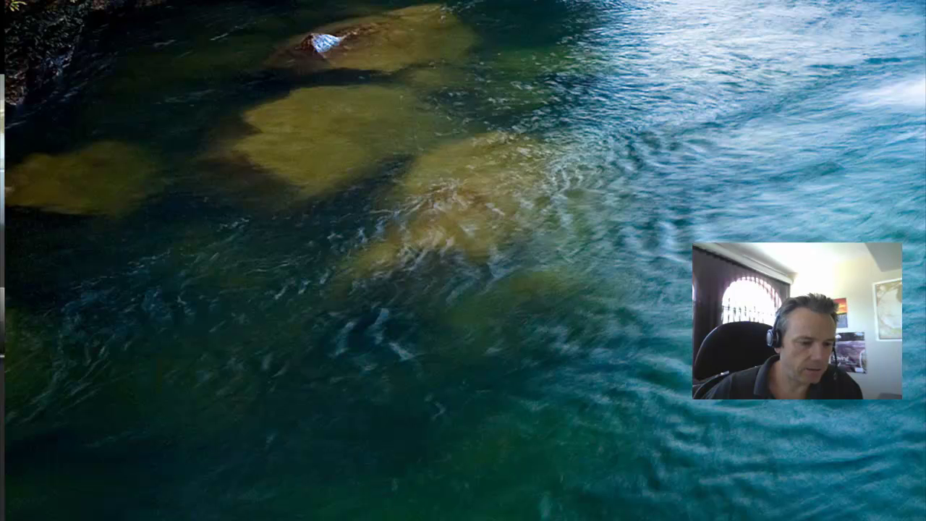
pyautogui.press('super')
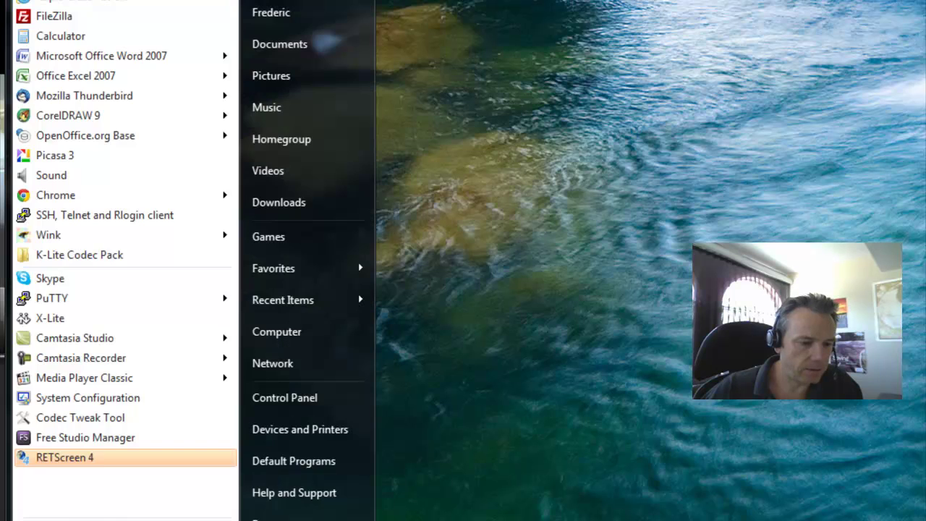
pyautogui.click(74, 456)
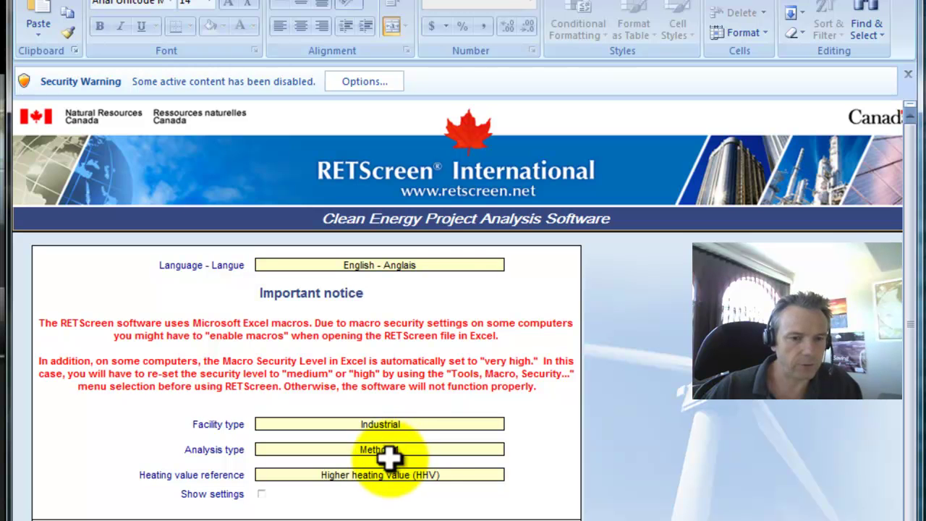
# Choose 'Enable this content' for the workbook's macros after reviewing Trusted Publishers in the Trust Center.
pyautogui.click(359, 81)
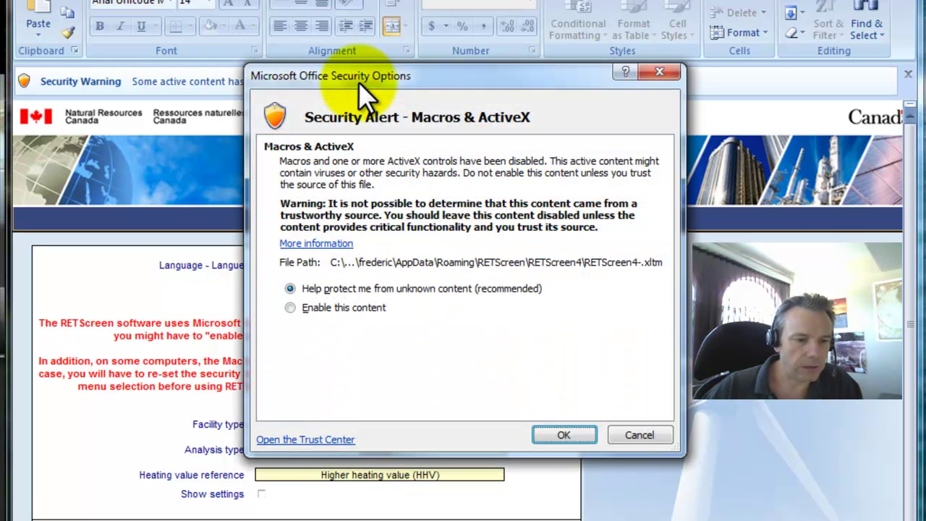
pyautogui.click(290, 308)
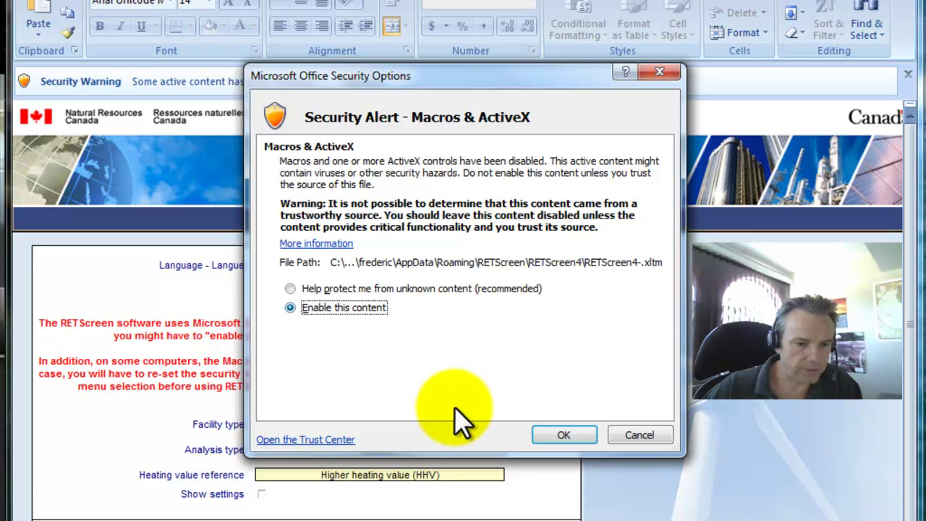
pyautogui.click(337, 439)
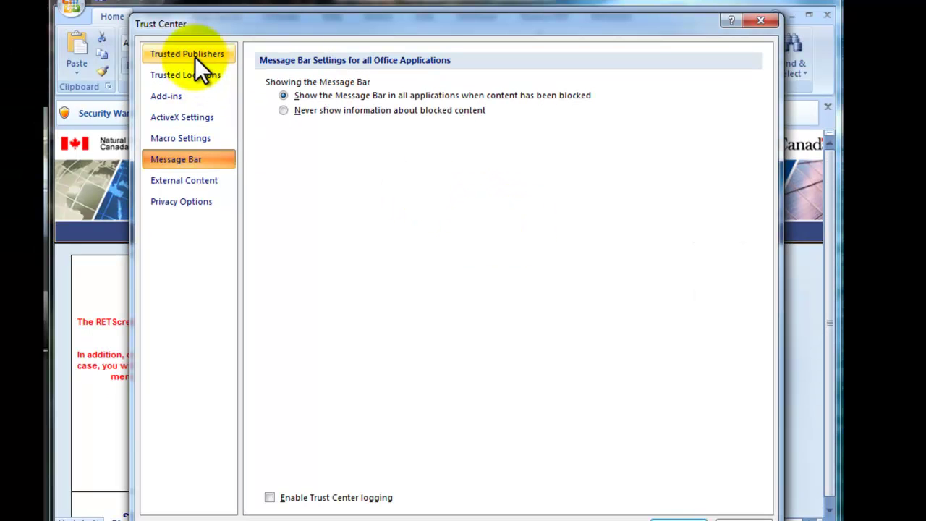
pyautogui.click(194, 56)
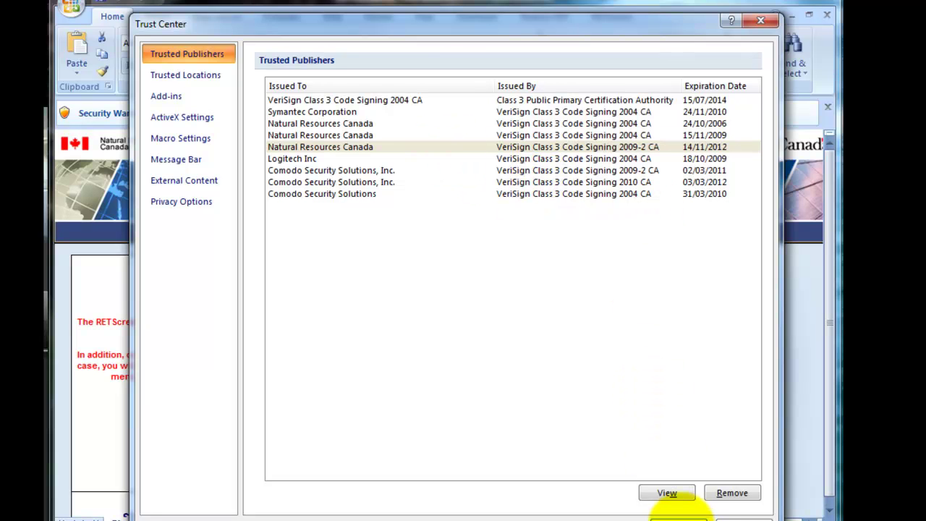
pyautogui.click(676, 516)
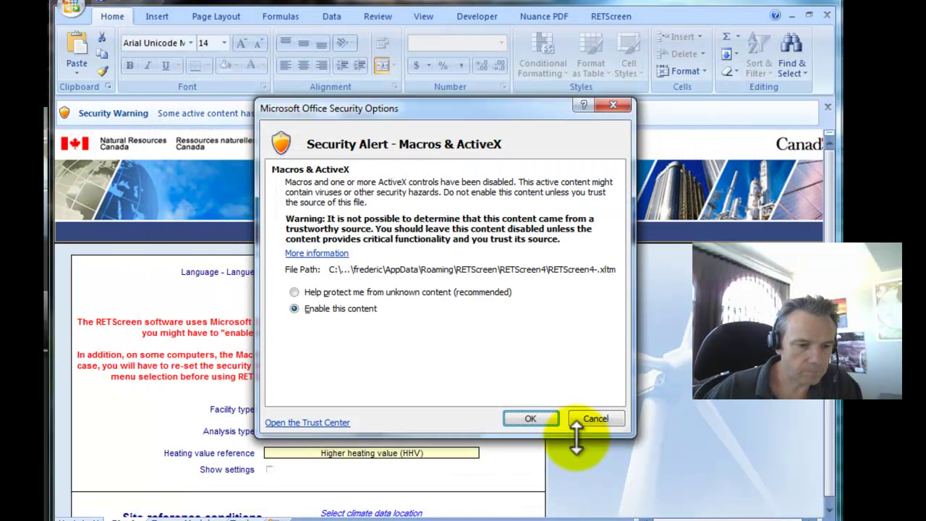
# Confirm enabling macros and set the Start sheet's Analysis type to Method 2.
pyautogui.click(518, 418)
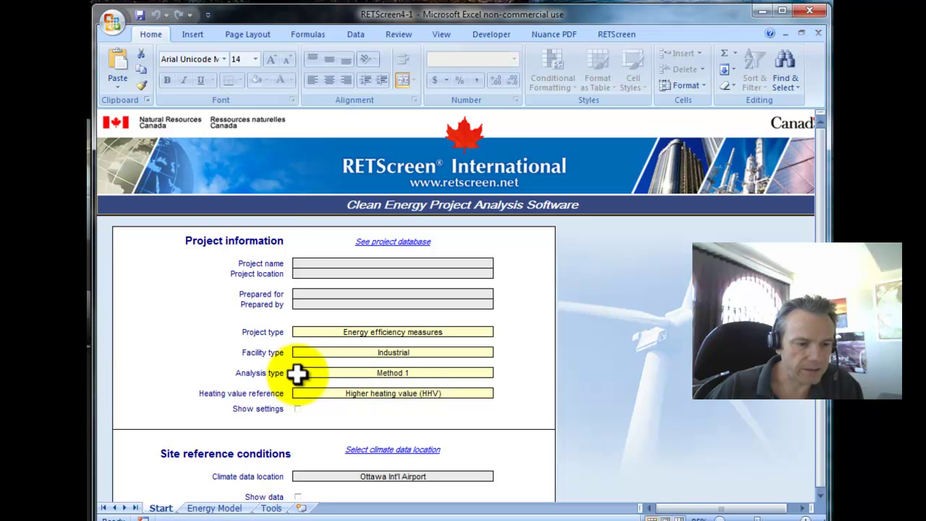
pyautogui.click(410, 372)
pyautogui.hotkey('alt', 'Down')
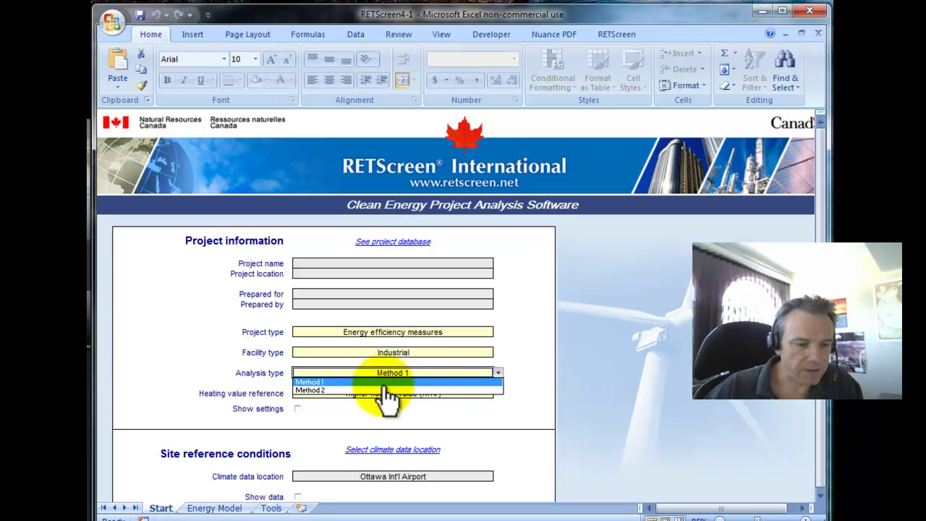
pyautogui.click(383, 389)
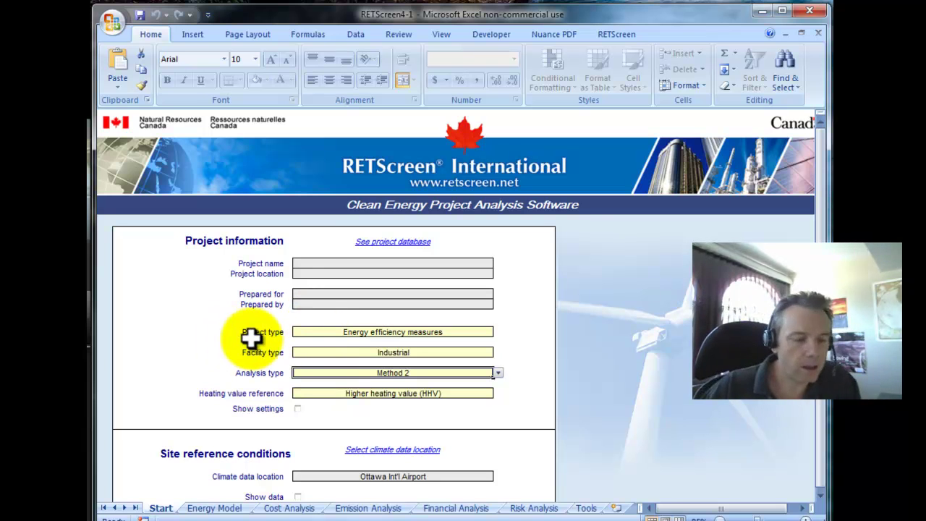
pyautogui.click(350, 332)
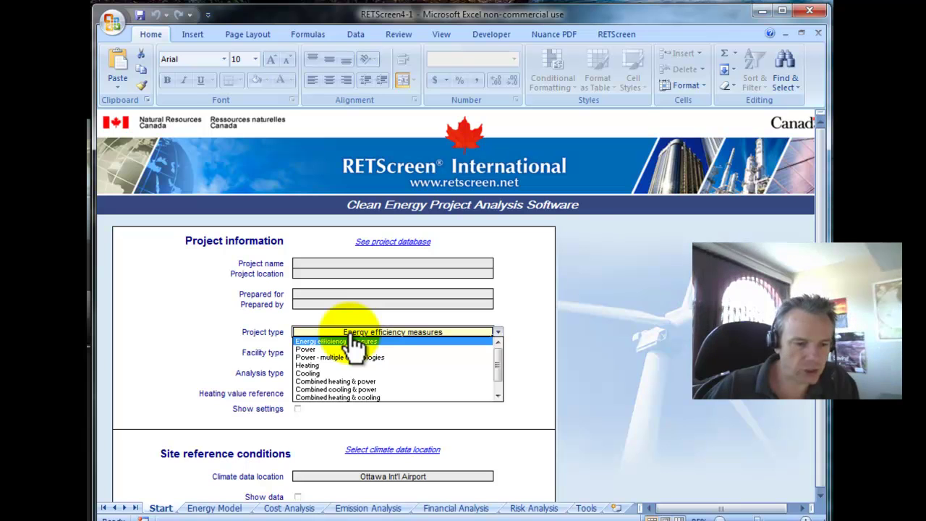
# Set Project type to Power and Technology to Photovoltaic.
pyautogui.click(308, 349)
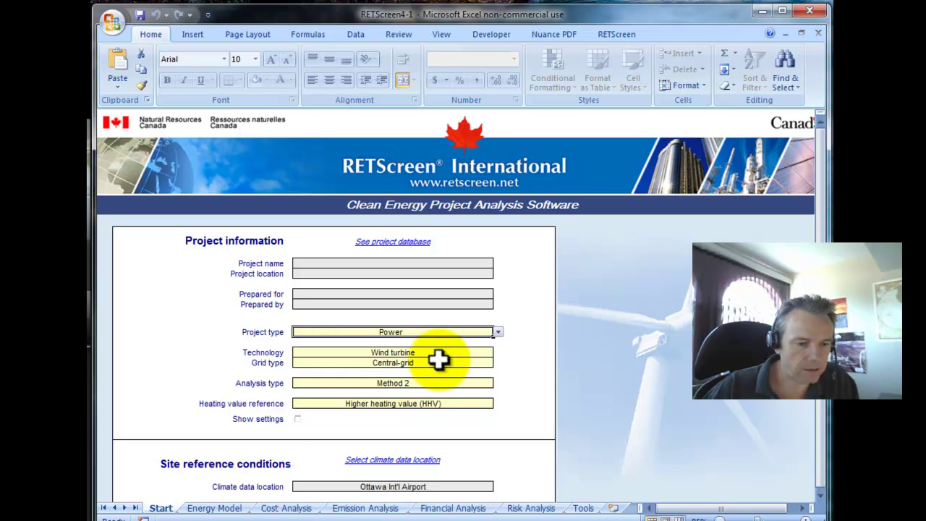
pyautogui.click(417, 352)
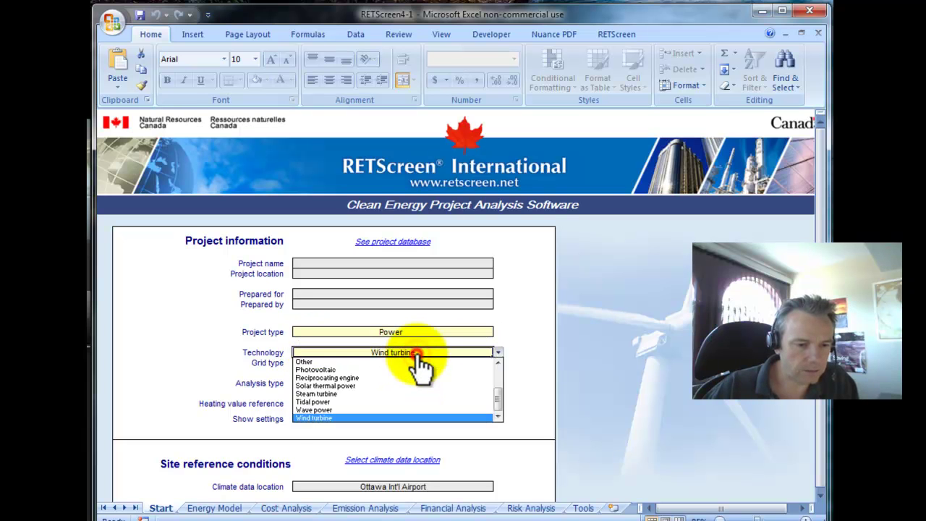
pyautogui.click(338, 370)
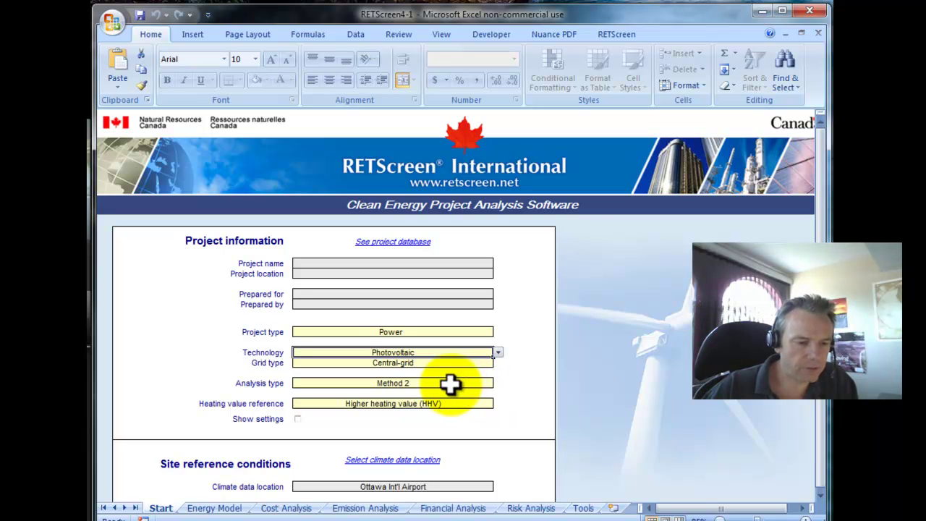
# On the Energy Model sheet, select Method 2 as the analysis type.
pyautogui.click(216, 508)
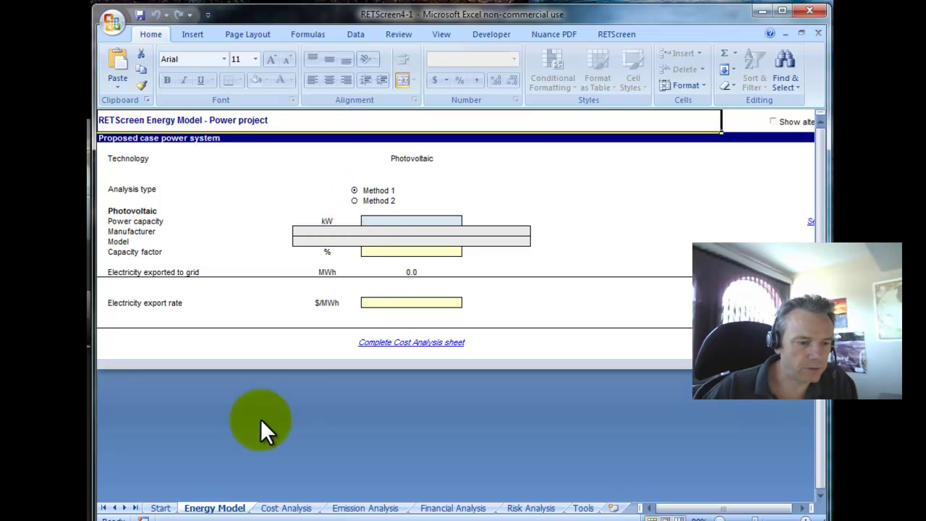
pyautogui.click(354, 200)
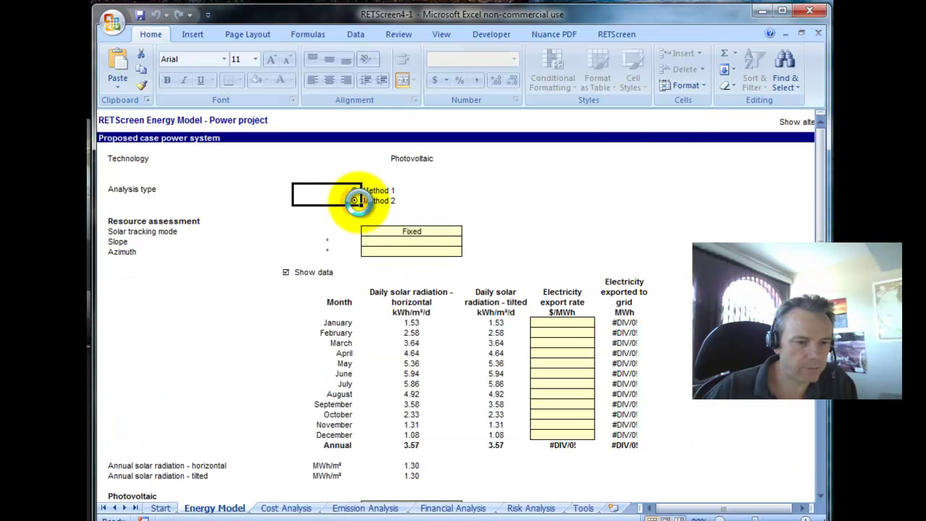